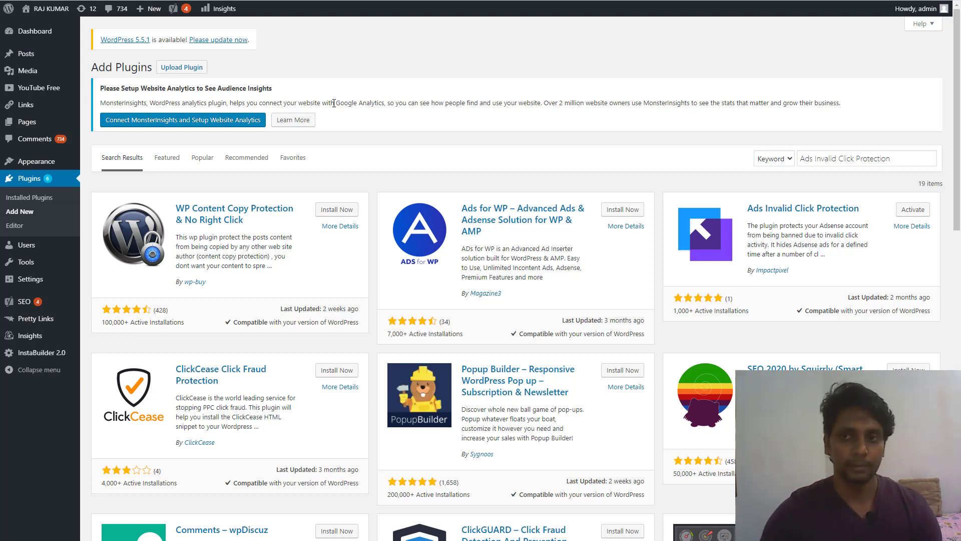
Step: Activate the Ads Invalid Click Protection plugin from the plugin search results
click(857, 159)
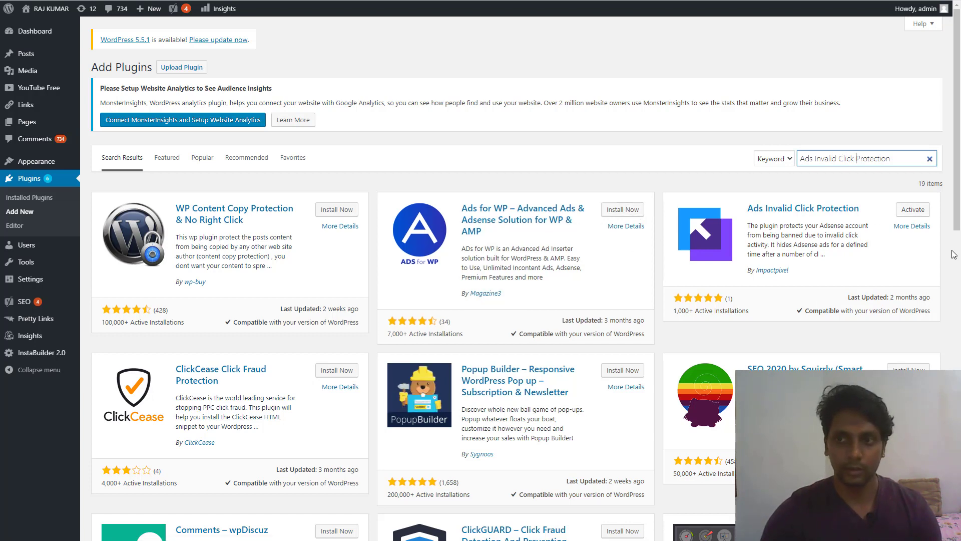
click(915, 211)
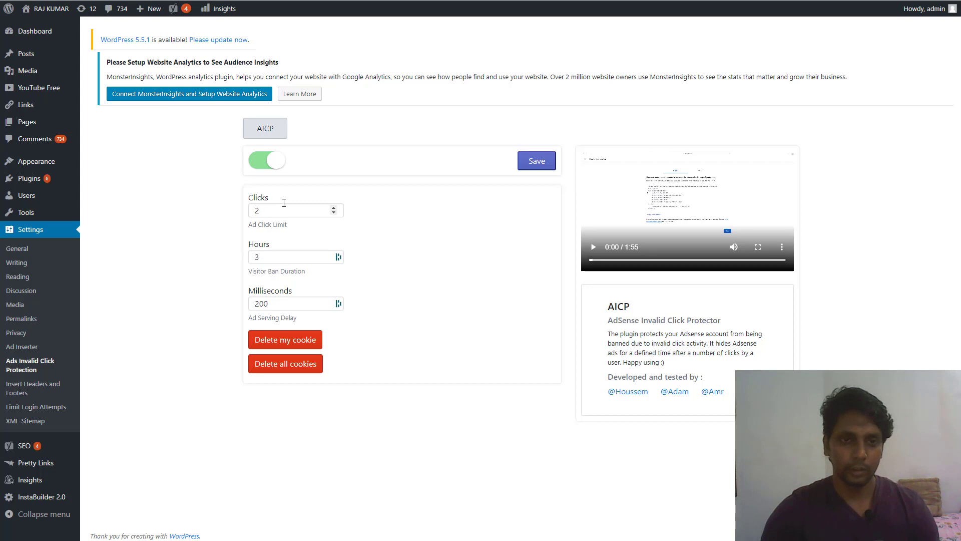
mouse_move(292, 210)
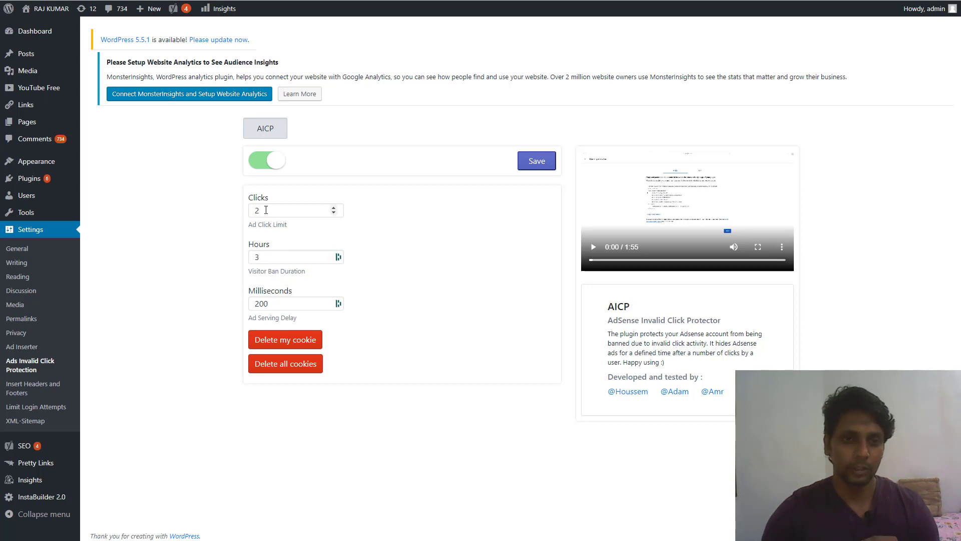
Step: Change the AICP limits from 2 clicks, 3 hours, 200 ms to 1, 24, 240
drag(265, 210, 225, 215)
text(1)
click(240, 236)
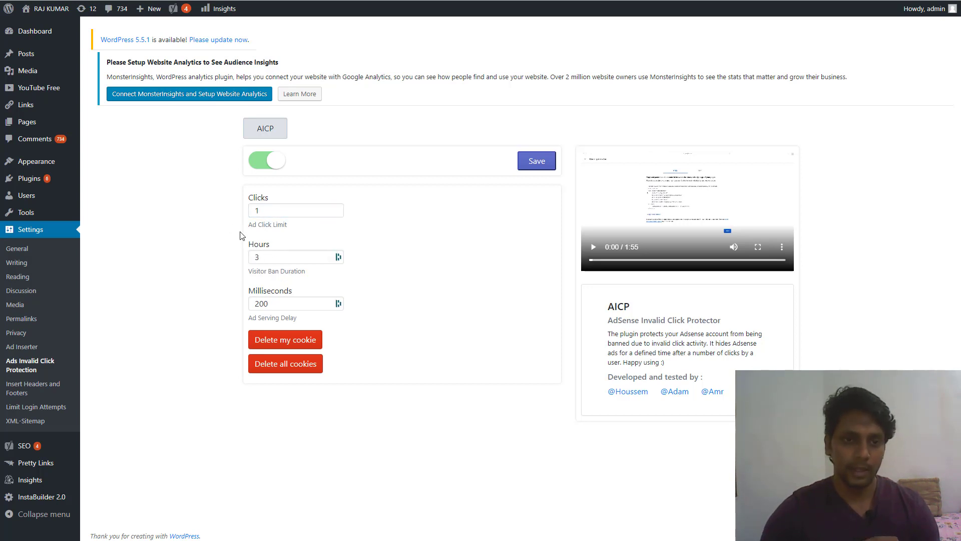
drag(268, 258, 232, 263)
text(24)
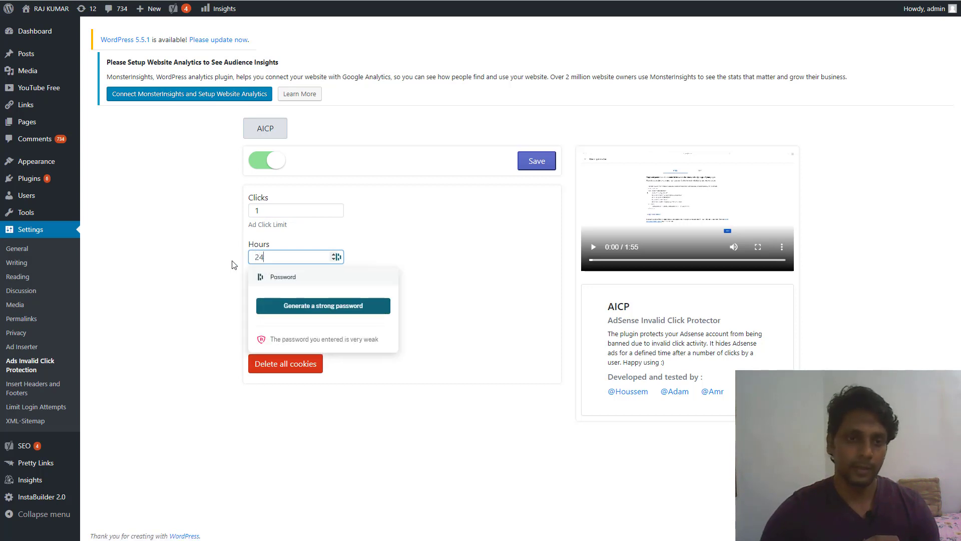
click(232, 264)
drag(273, 303, 191, 307)
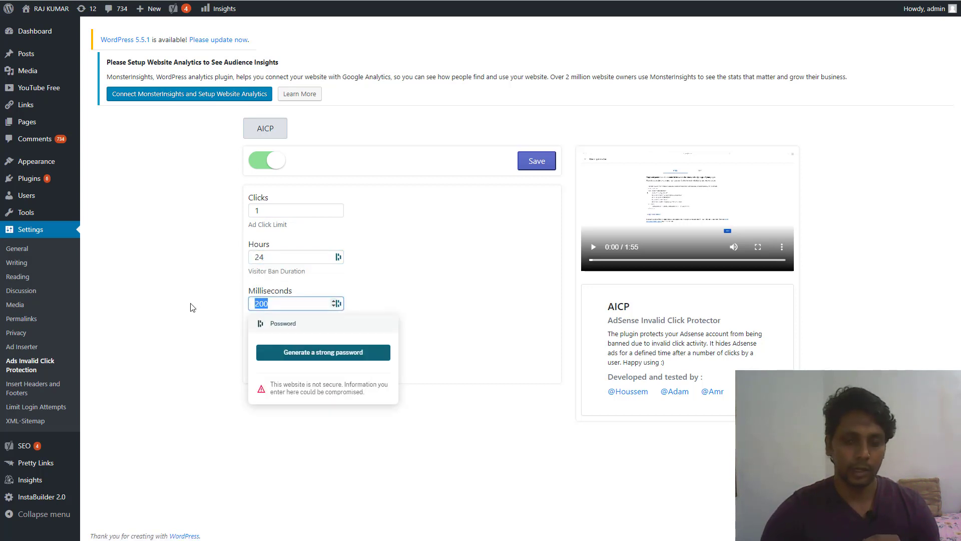
text(240)
click(191, 307)
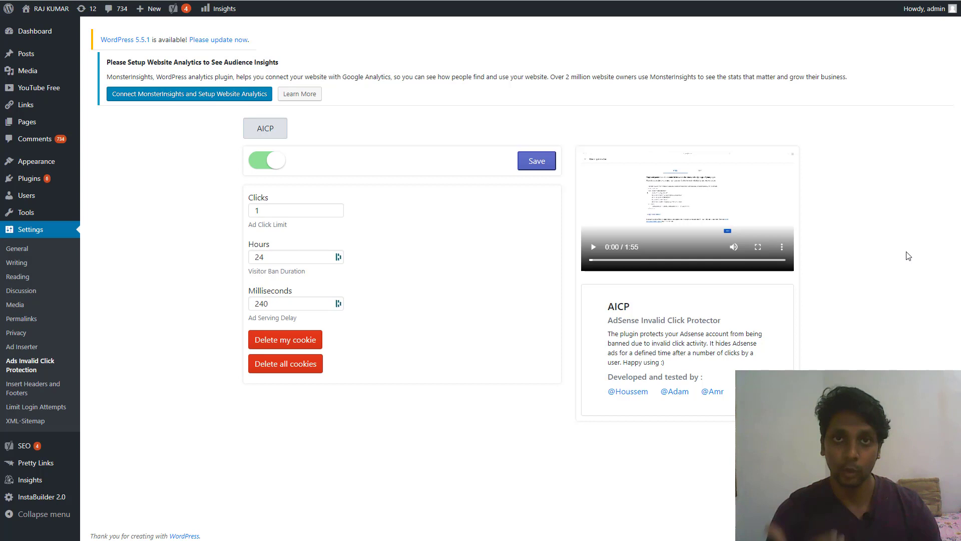
click(271, 258)
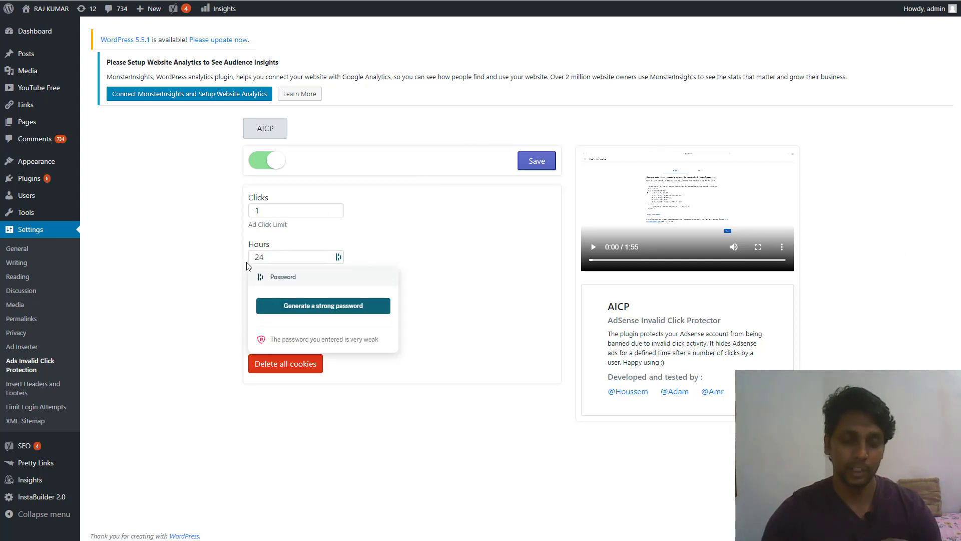
click(234, 269)
drag(256, 275, 312, 281)
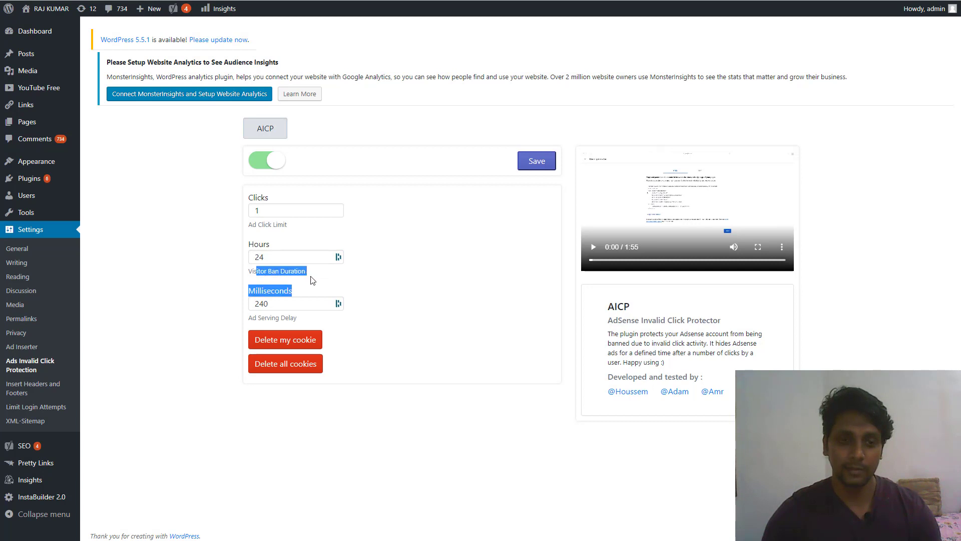
click(277, 270)
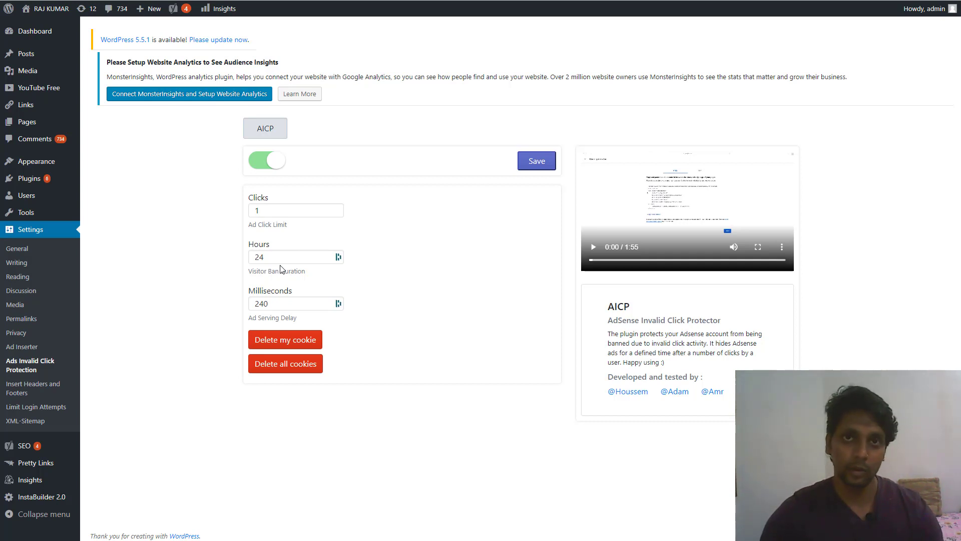
mouse_move(293, 211)
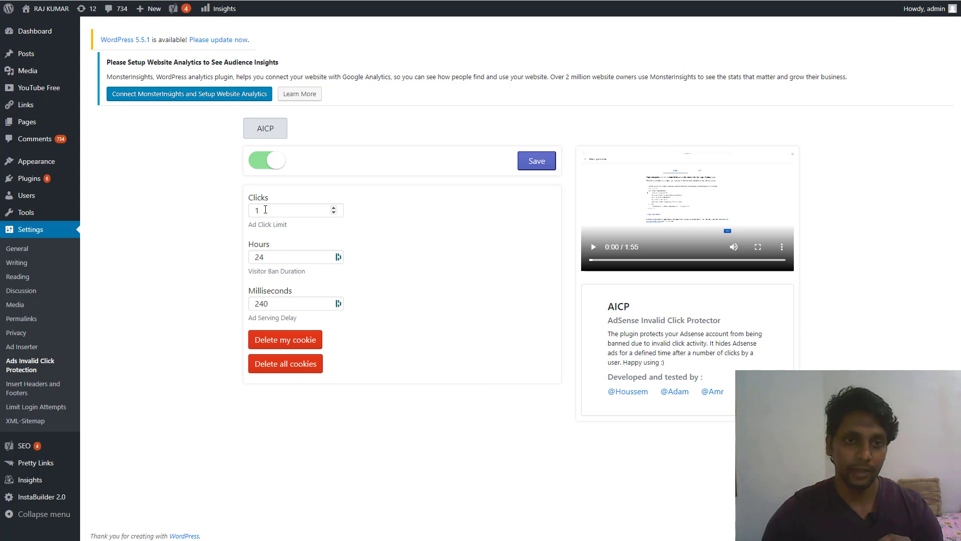
click(264, 209)
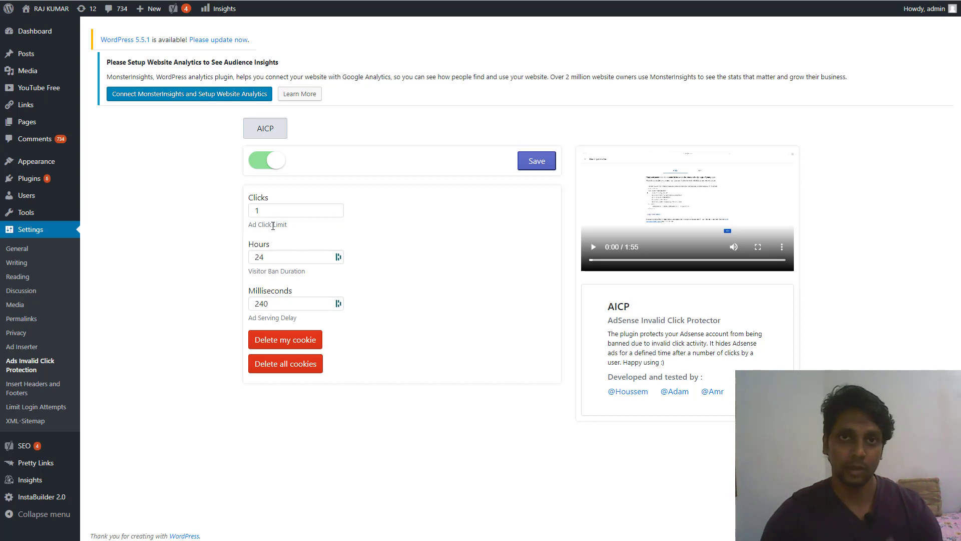
click(270, 304)
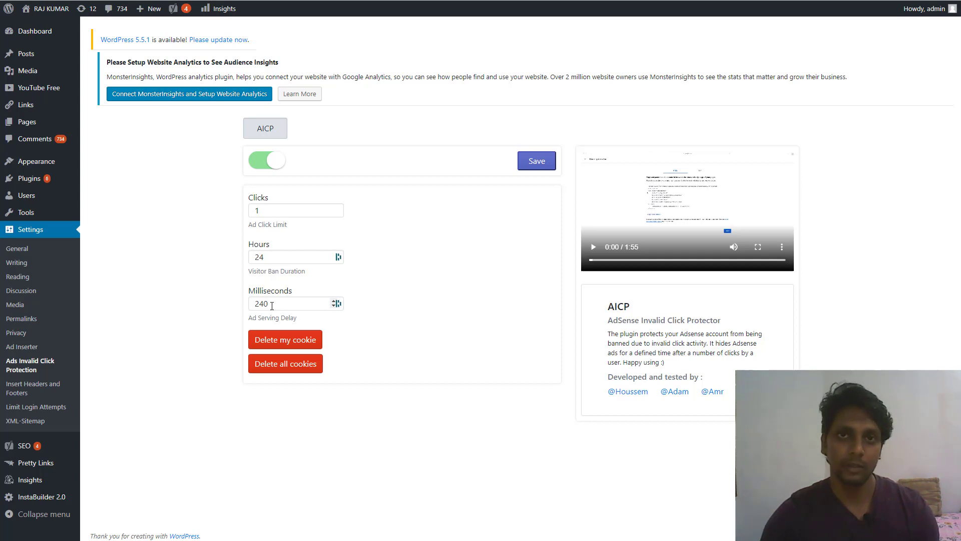
click(270, 257)
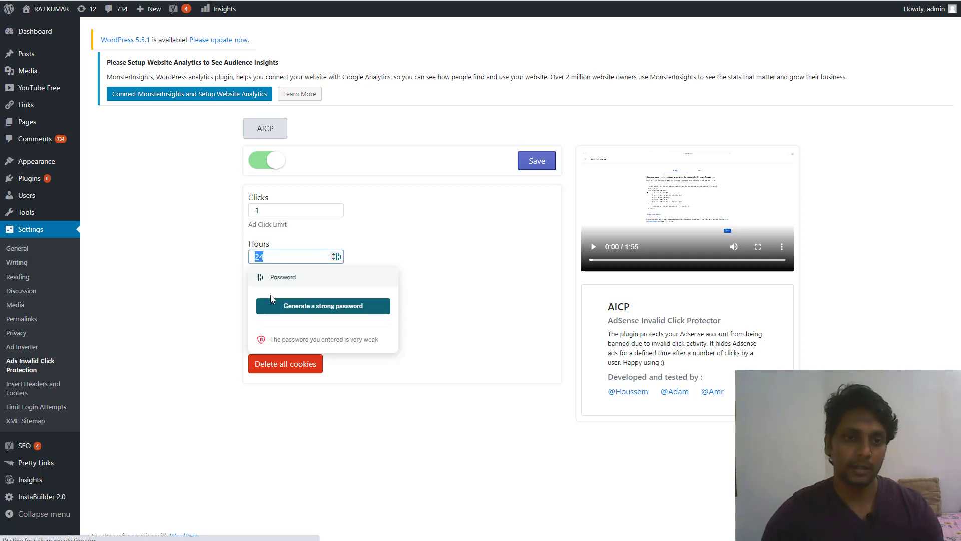
click(233, 313)
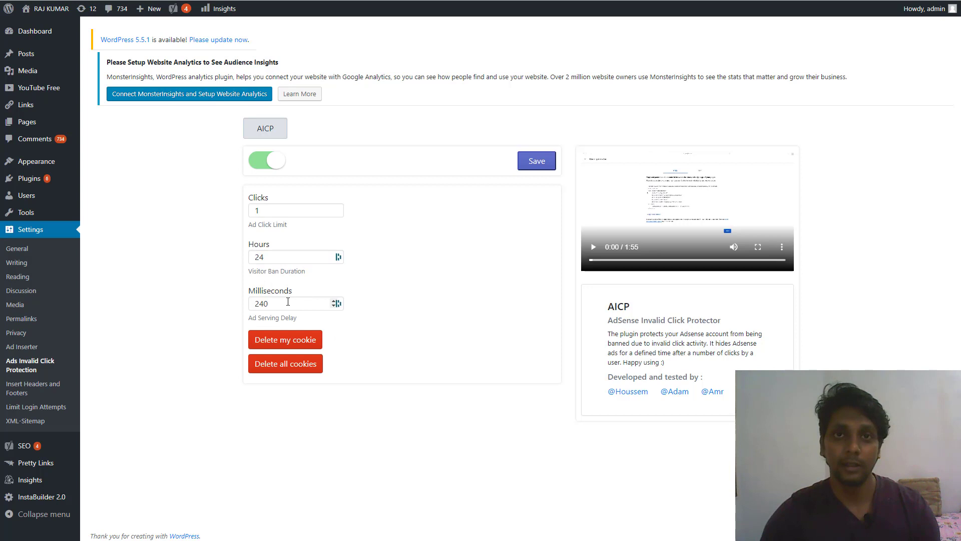